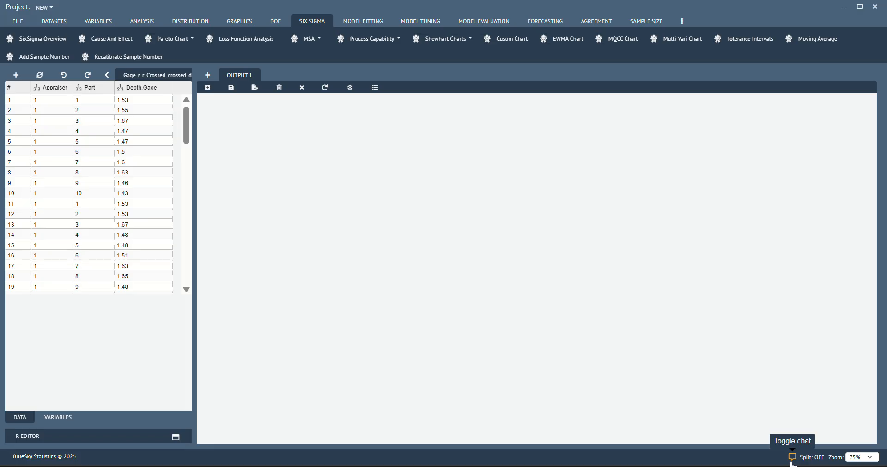
- Open the AI chat panel and widen it
{"action": "left_click", "coordinate": [792, 458]}
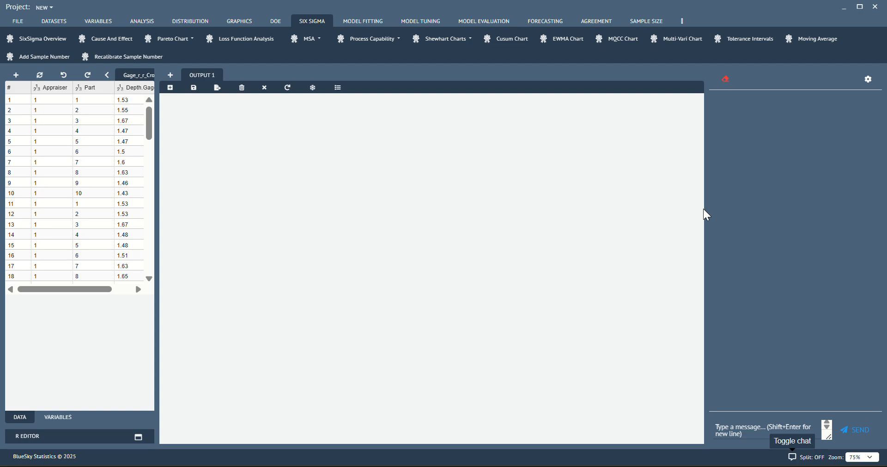
{"action": "left_click_drag", "start_coordinate": [707, 209], "coordinate": [483, 210]}
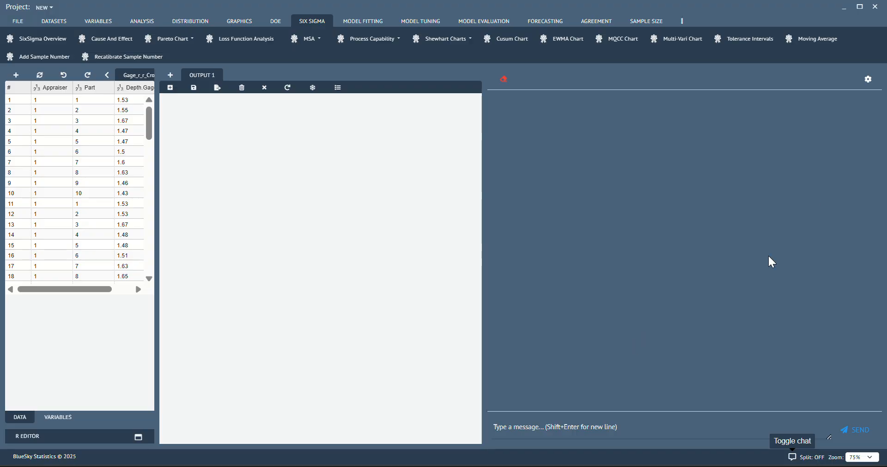
- Open the AI model configuration and enter gpt-4.1-nano as the new model name
{"action": "left_click", "coordinate": [870, 80]}
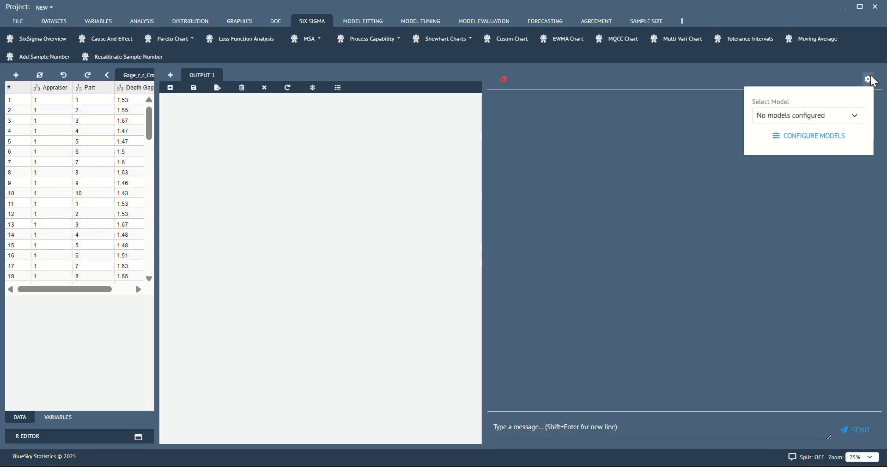
{"action": "left_click", "coordinate": [821, 147]}
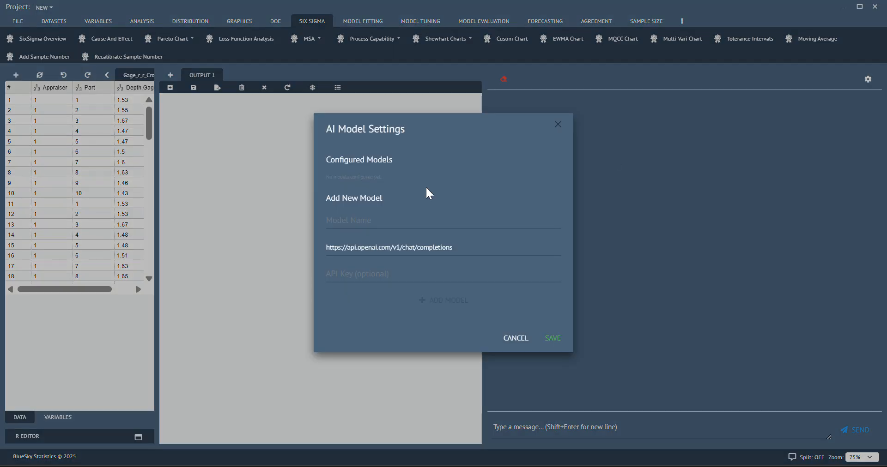
{"action": "left_click", "coordinate": [400, 219]}
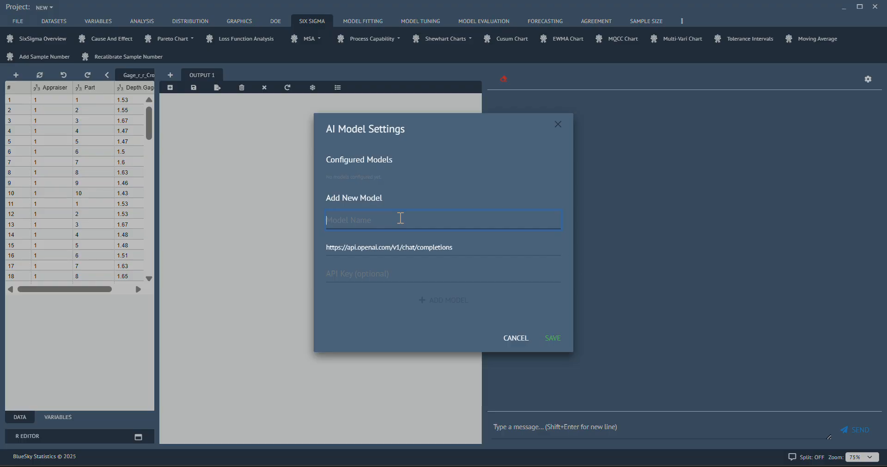
{"action": "type", "text": "gpt-4.1-nano"}
- Copy the OpenAI API key from Notepad, paste it into the API key field, add the model and save the settings
{"action": "mouse_move", "coordinate": [510, 466]}
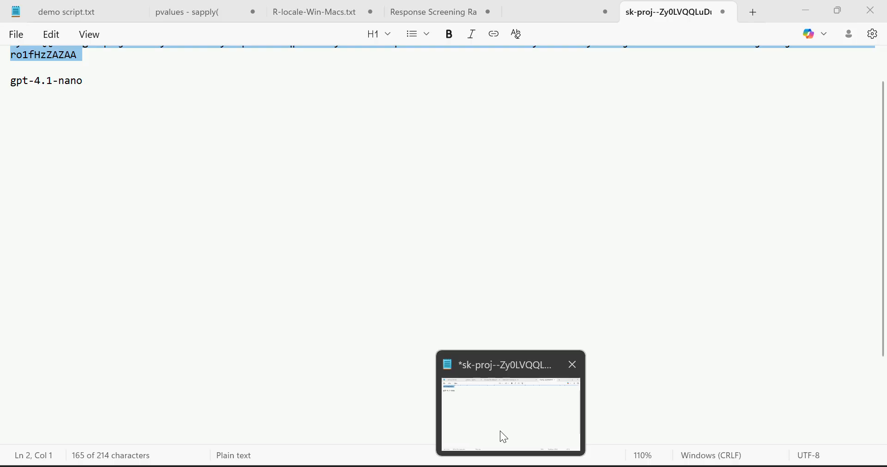
{"action": "left_click", "coordinate": [501, 436]}
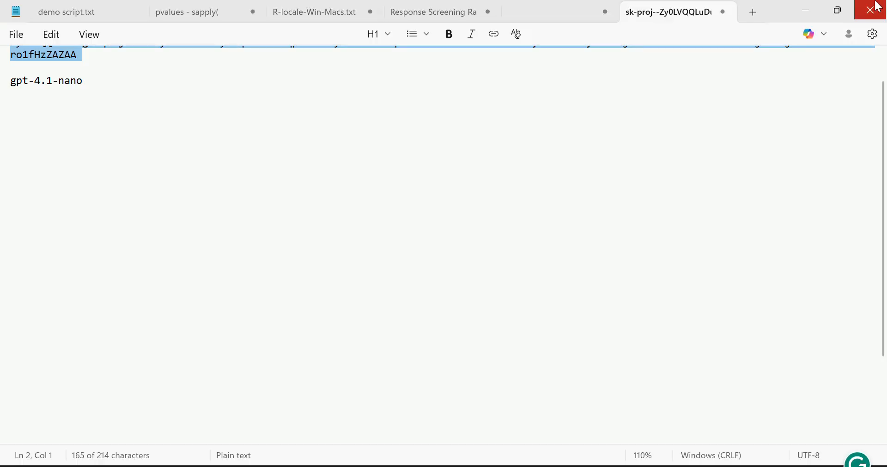
{"action": "left_click", "coordinate": [806, 16]}
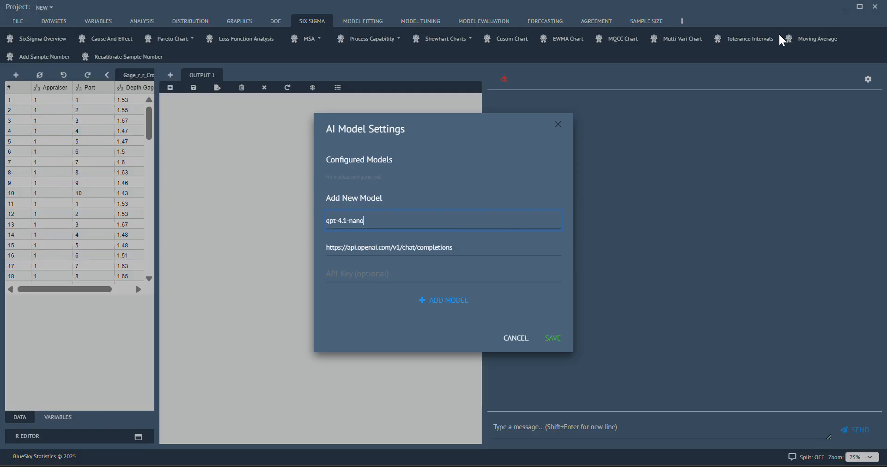
{"action": "left_click", "coordinate": [386, 277]}
{"action": "key", "text": "ctrl+v"}
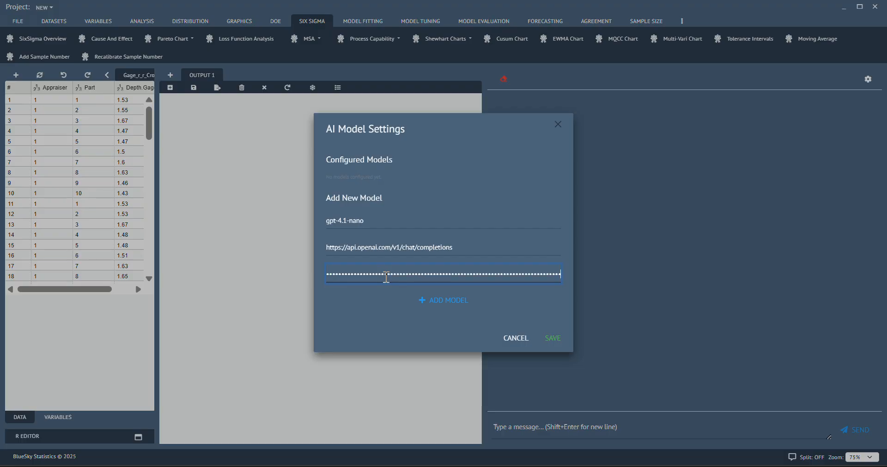
{"action": "left_click", "coordinate": [428, 306]}
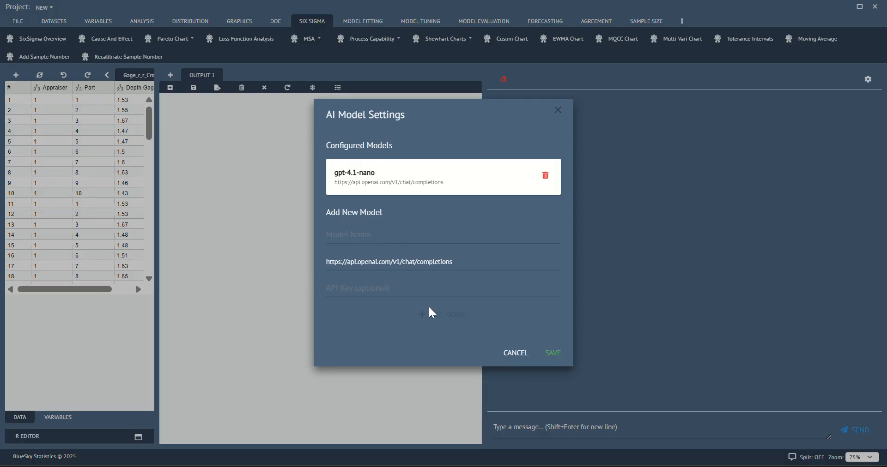
{"action": "left_click", "coordinate": [552, 353]}
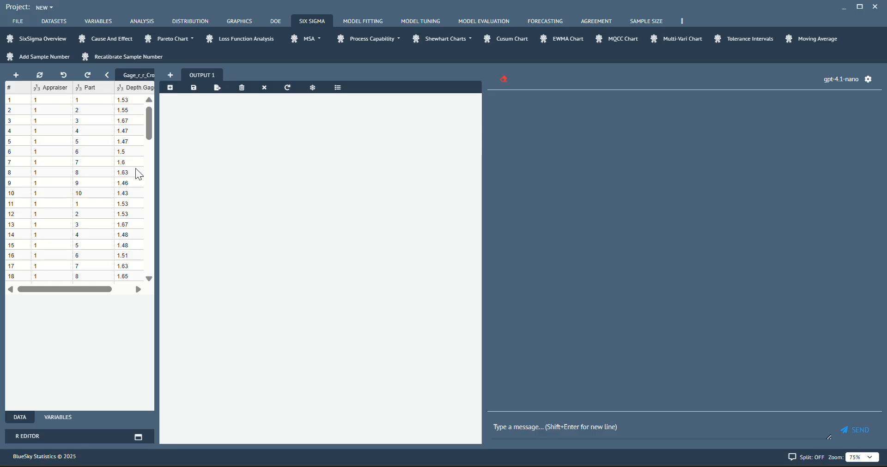
- Open the Gage R&R analysis and assign Depth.Gage as measured, Part as part, and Appraiser as appraiser variable
{"action": "left_click", "coordinate": [312, 41]}
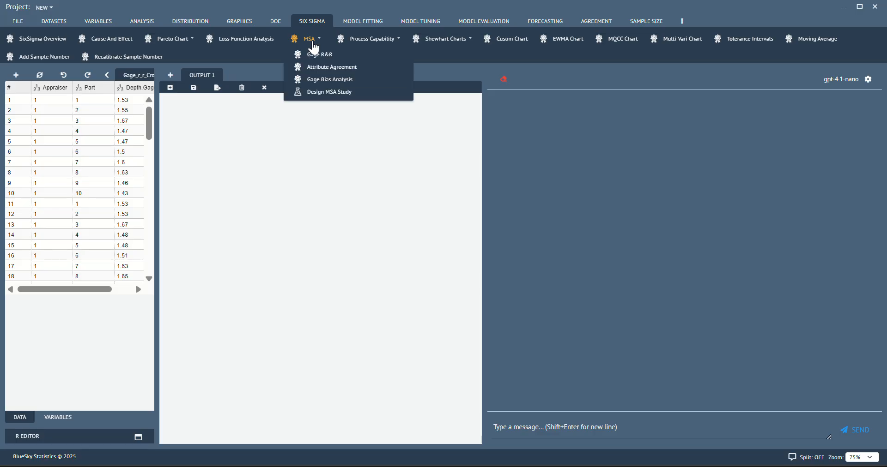
{"action": "left_click", "coordinate": [310, 55]}
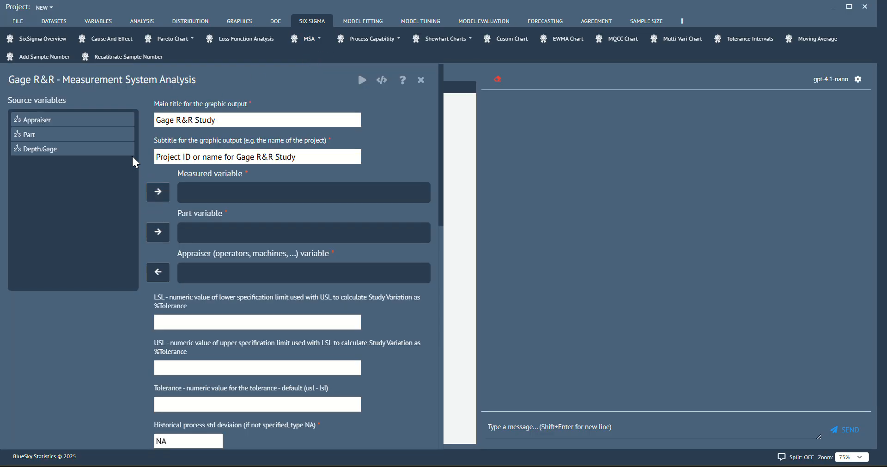
{"action": "left_click", "coordinate": [109, 126]}
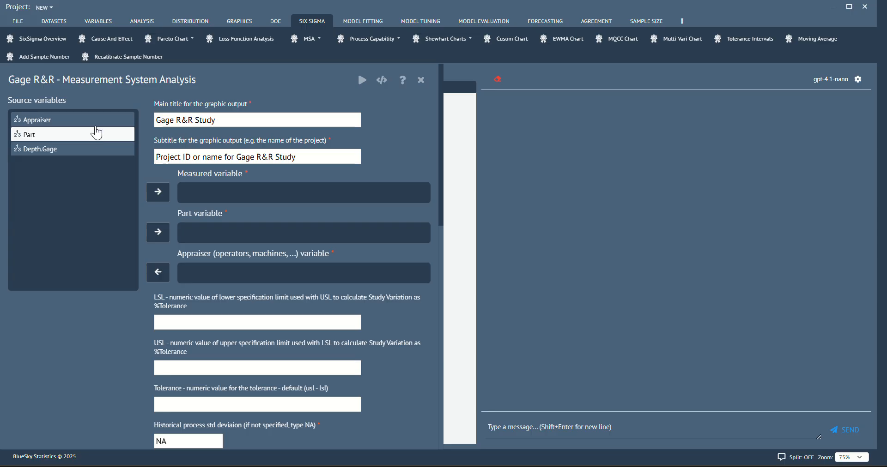
{"action": "left_click", "coordinate": [96, 148]}
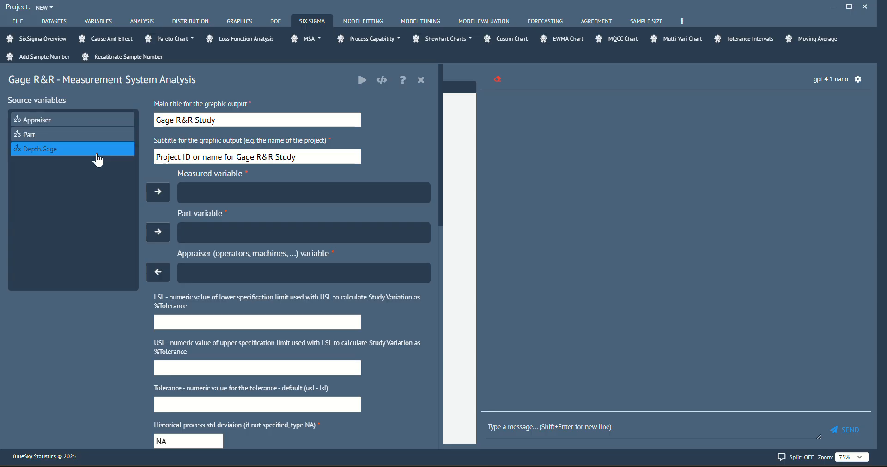
{"action": "left_click", "coordinate": [160, 197]}
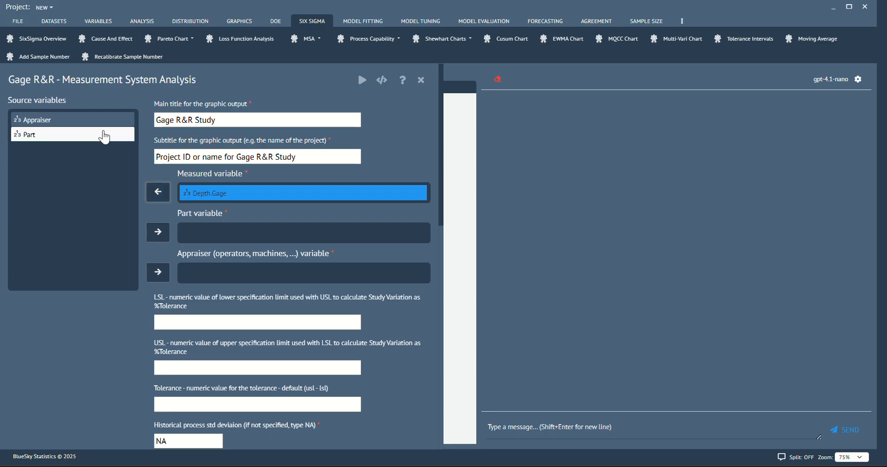
{"action": "left_click", "coordinate": [106, 137]}
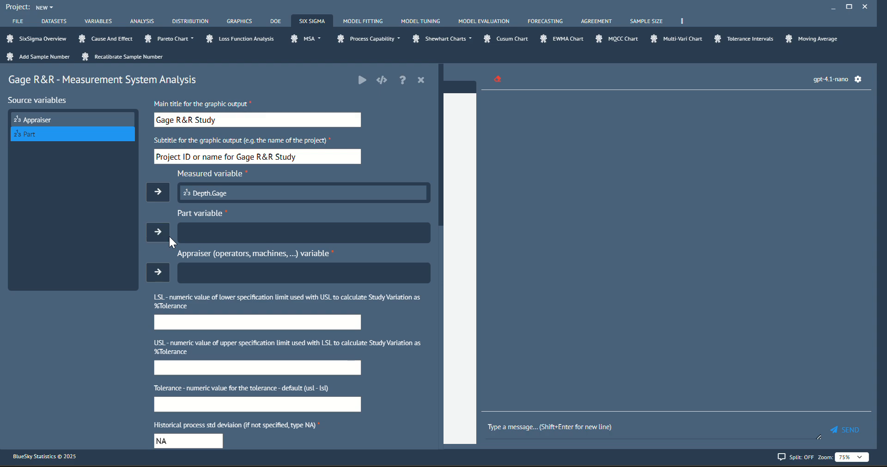
{"action": "left_click", "coordinate": [170, 238]}
{"action": "left_click", "coordinate": [105, 122]}
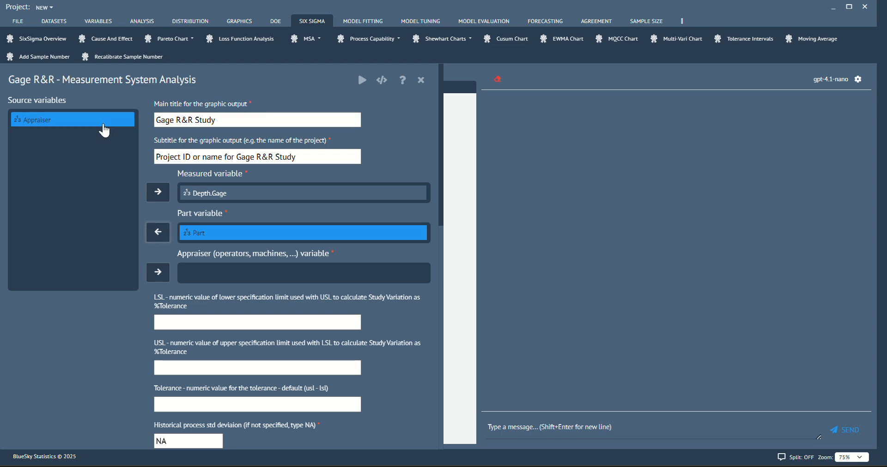
{"action": "left_click", "coordinate": [150, 274]}
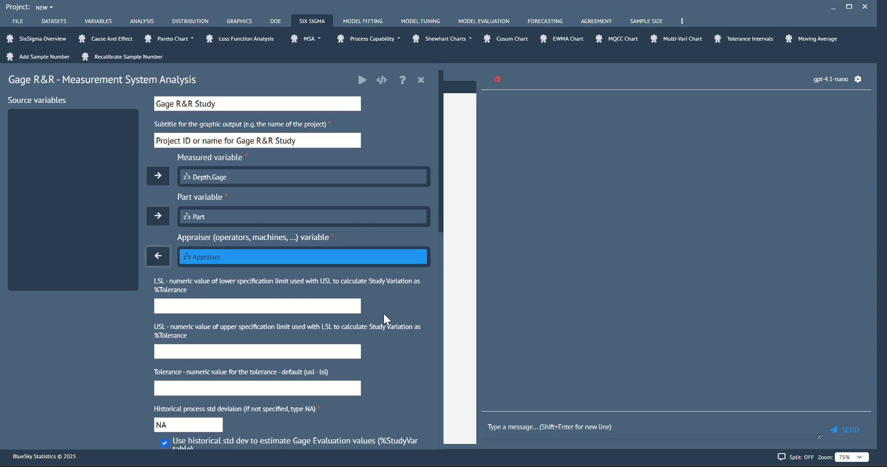
- Set the tolerance to 2 and run the Gage R&R analysis
{"action": "scroll", "coordinate": [390, 329], "scroll_direction": "down", "scroll_amount": 1}
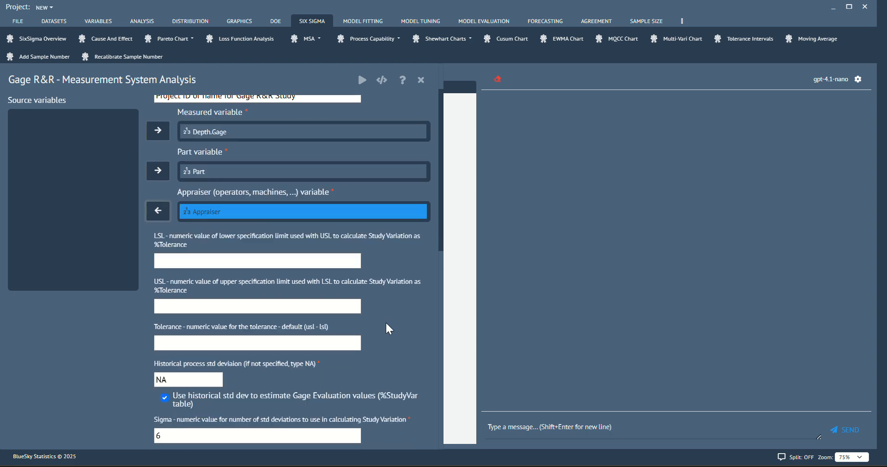
{"action": "left_click", "coordinate": [223, 343]}
{"action": "type", "text": "2"}
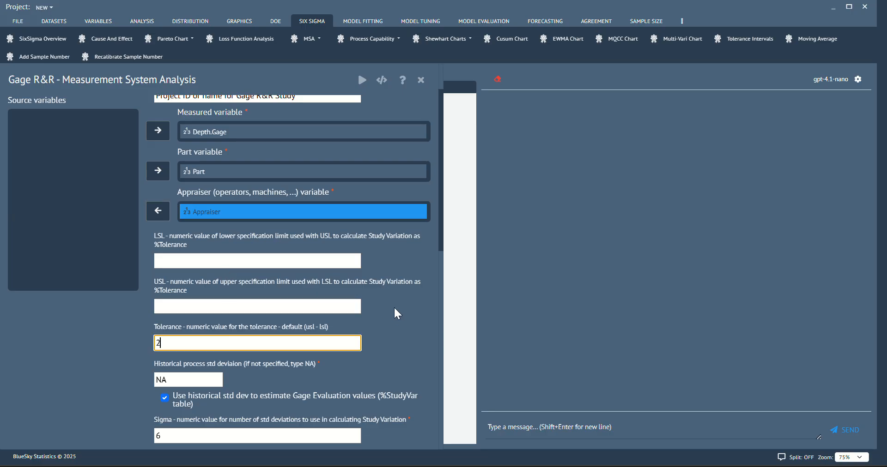
{"action": "scroll", "coordinate": [396, 314], "scroll_direction": "down", "scroll_amount": 3}
{"action": "scroll", "coordinate": [397, 314], "scroll_direction": "up", "scroll_amount": 3}
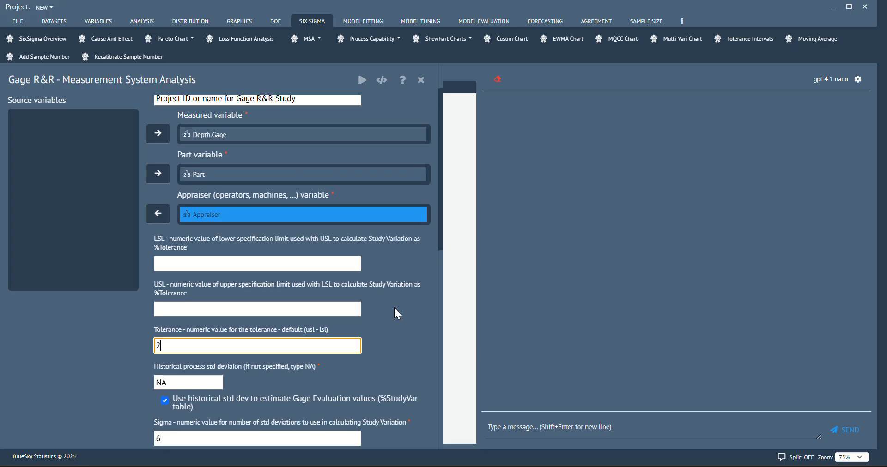
{"action": "scroll", "coordinate": [397, 314], "scroll_direction": "up", "scroll_amount": 2}
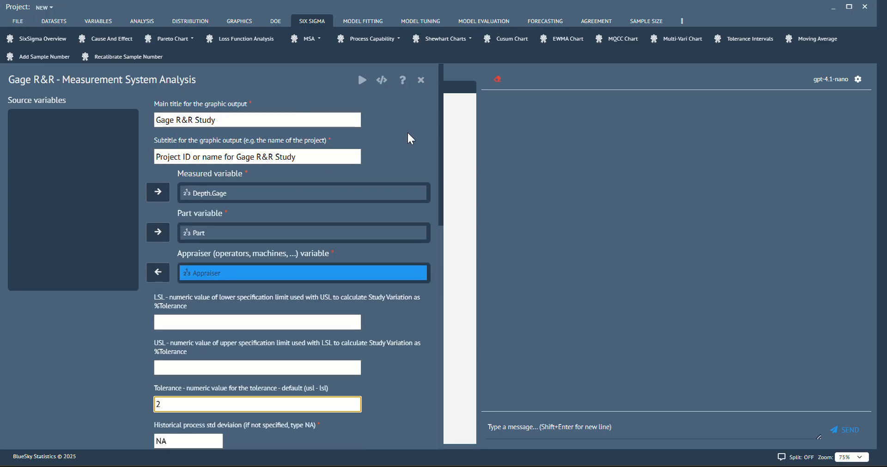
{"action": "left_click", "coordinate": [362, 83]}
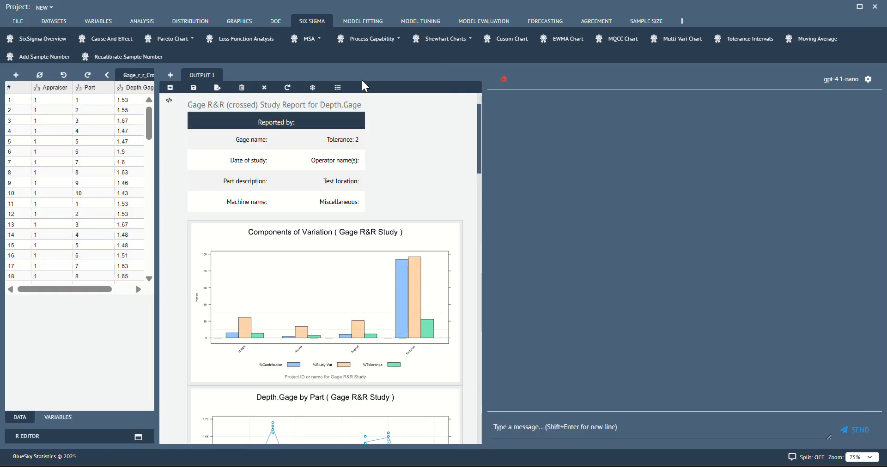
- Add the Gage R&R report output to the chat context
{"action": "scroll", "coordinate": [381, 280], "scroll_direction": "down", "scroll_amount": 5}
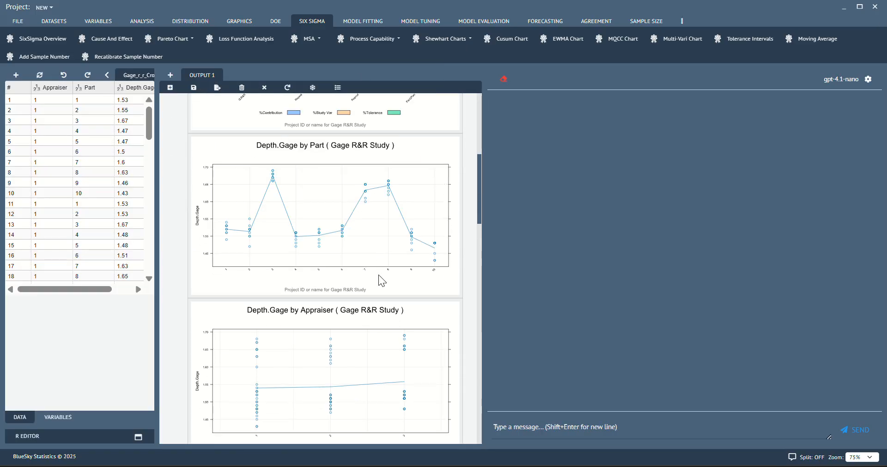
{"action": "scroll", "coordinate": [380, 277], "scroll_direction": "down", "scroll_amount": 7}
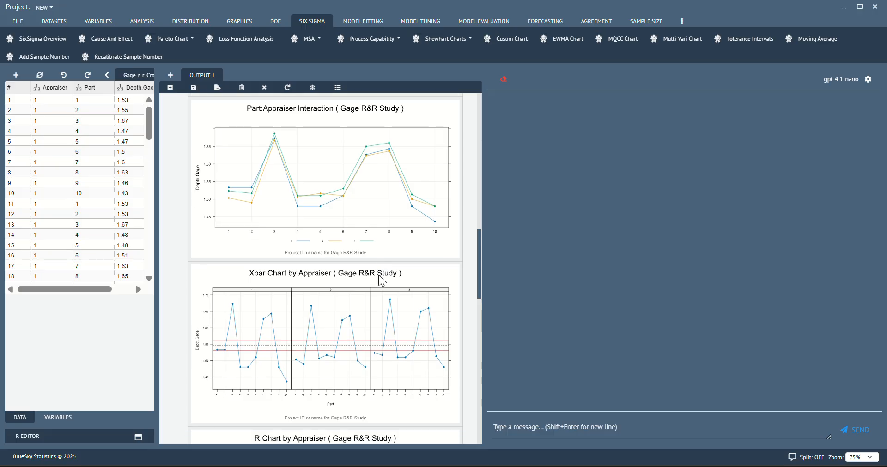
{"action": "scroll", "coordinate": [378, 276], "scroll_direction": "down", "scroll_amount": 9}
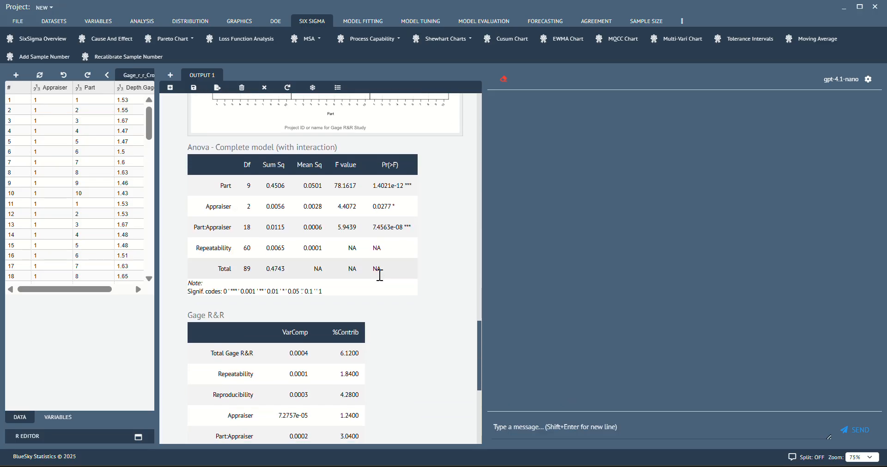
{"action": "scroll", "coordinate": [381, 259], "scroll_direction": "down", "scroll_amount": 5}
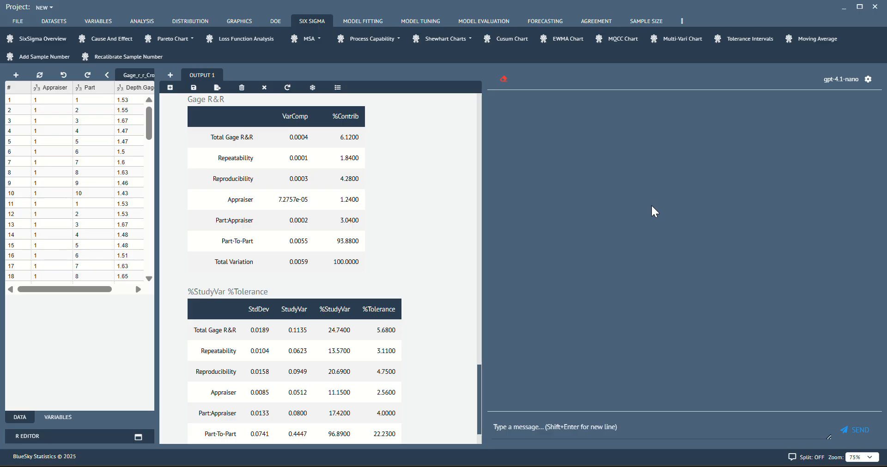
{"action": "scroll", "coordinate": [411, 168], "scroll_direction": "up", "scroll_amount": 10}
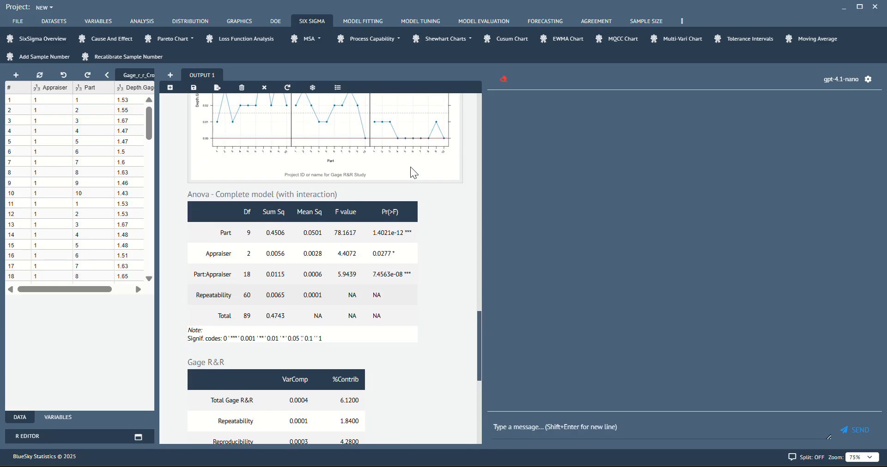
{"action": "scroll", "coordinate": [410, 167], "scroll_direction": "up", "scroll_amount": 10}
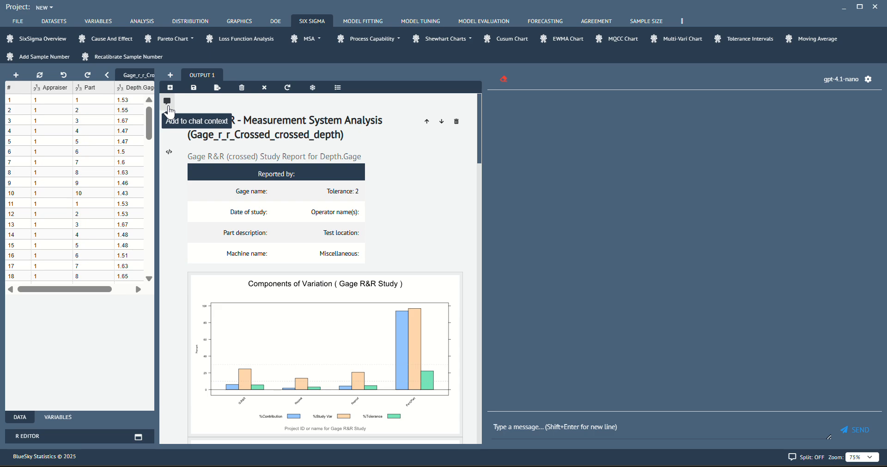
{"action": "left_click", "coordinate": [169, 109]}
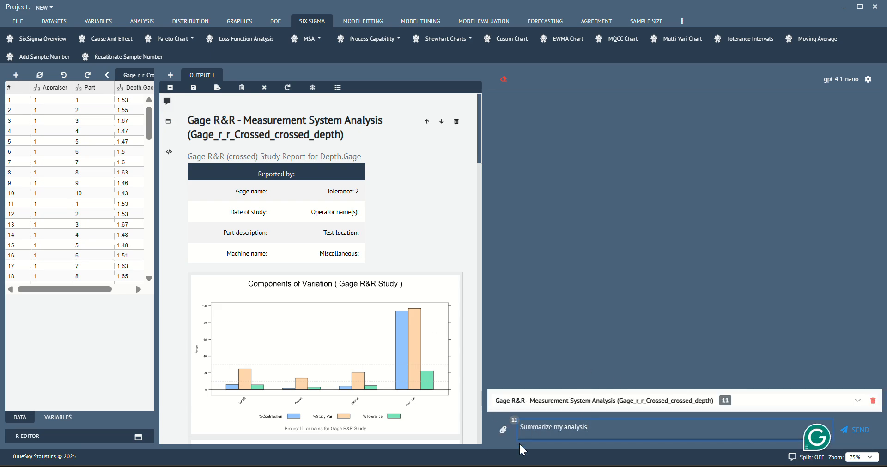
- Expand the chat context list and preview the included output items
{"action": "left_click", "coordinate": [576, 404]}
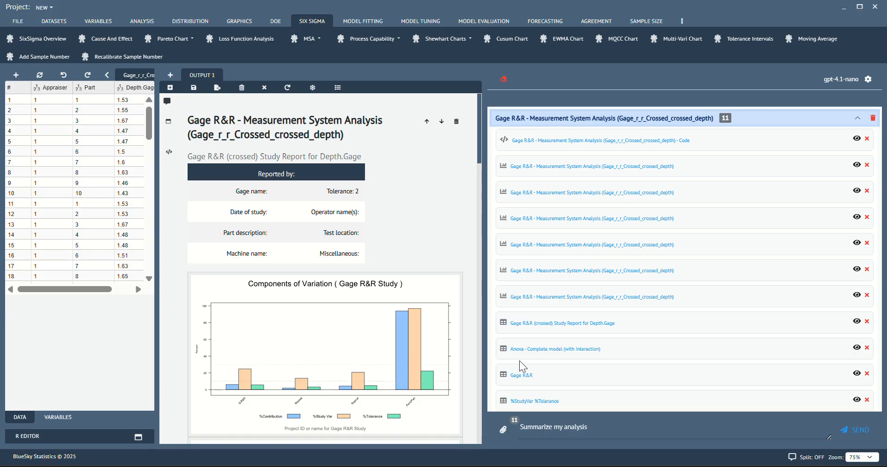
{"action": "left_click", "coordinate": [856, 165]}
{"action": "left_click", "coordinate": [857, 168]}
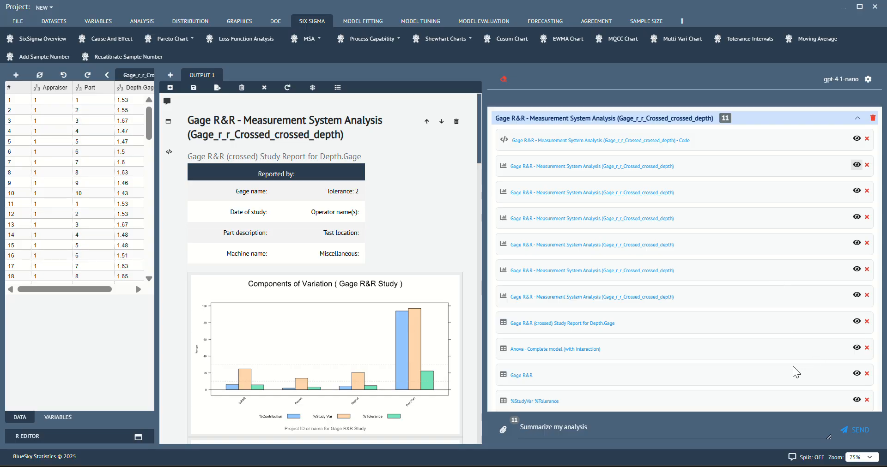
{"action": "left_click", "coordinate": [856, 375]}
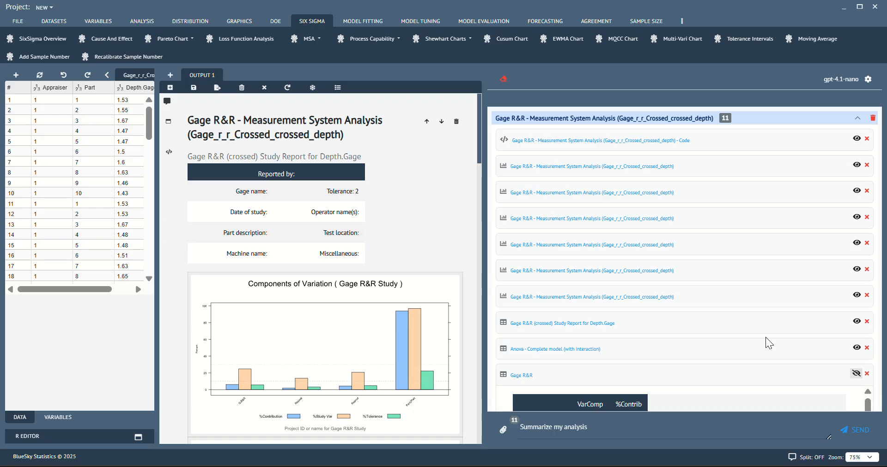
{"action": "left_click", "coordinate": [856, 374]}
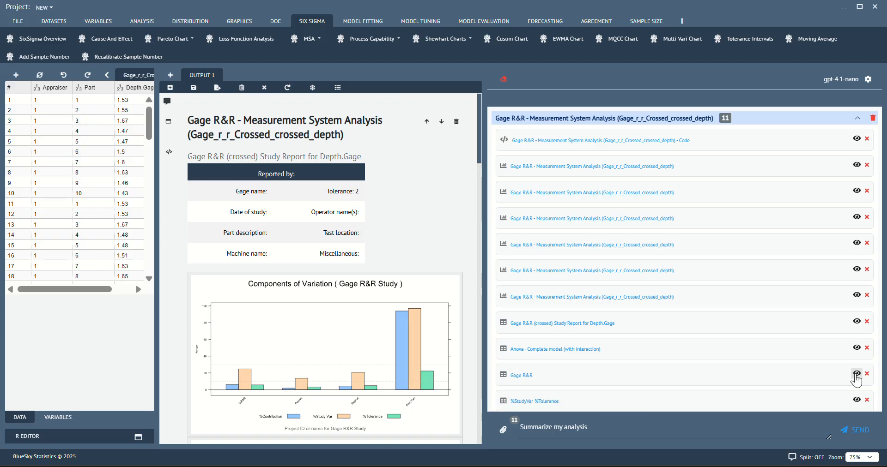
{"action": "left_click", "coordinate": [857, 119]}
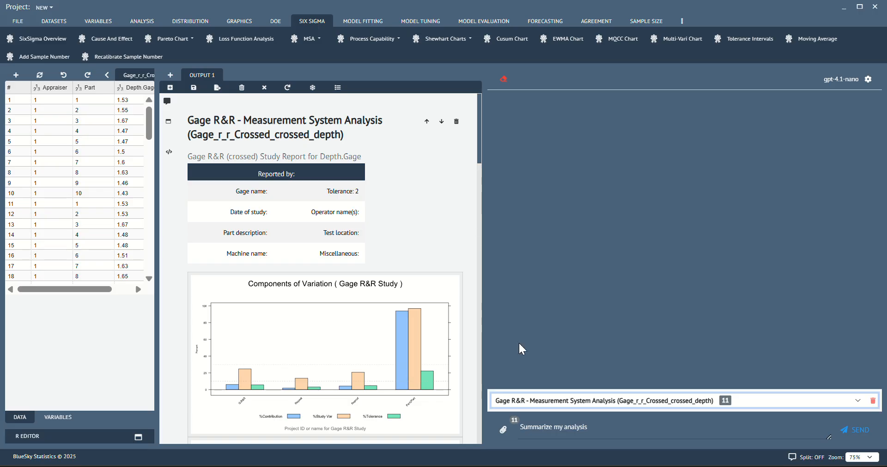
- Clear the default chat message text
{"action": "left_click_drag", "start_coordinate": [588, 426], "coordinate": [521, 430]}
{"action": "key", "text": "BackSpace"}
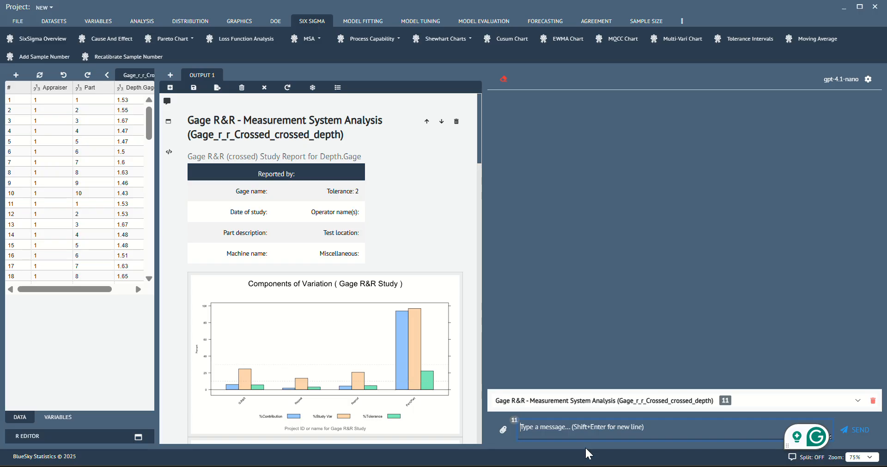
- Ask the AI chat to "Interpret gage R&R and study var tables" and send the message
{"action": "type", "text": "interpre"}
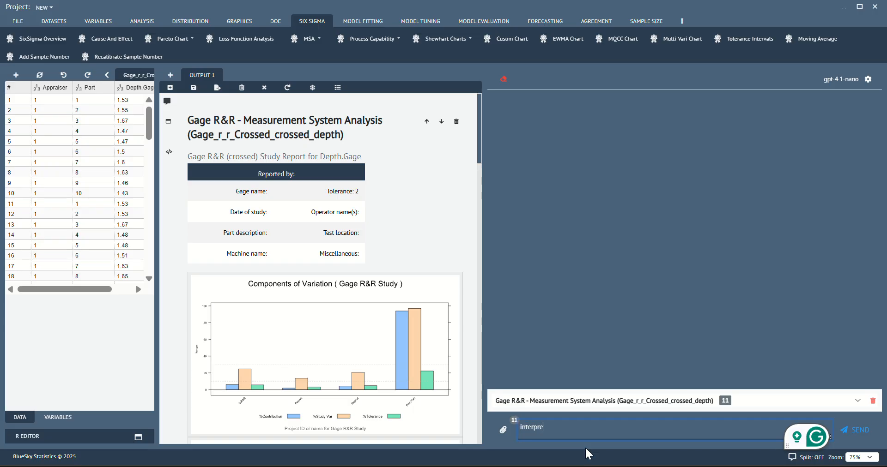
{"action": "type", "text": "t gage"}
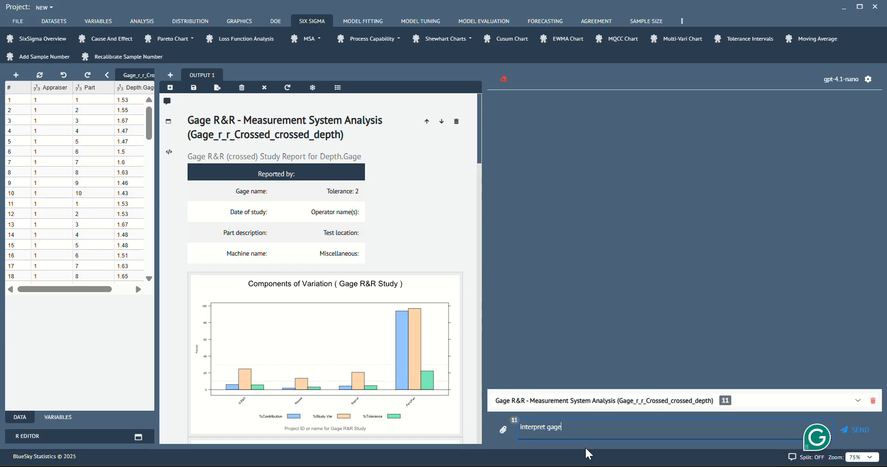
{"action": "type", "text": " R&R and st"}
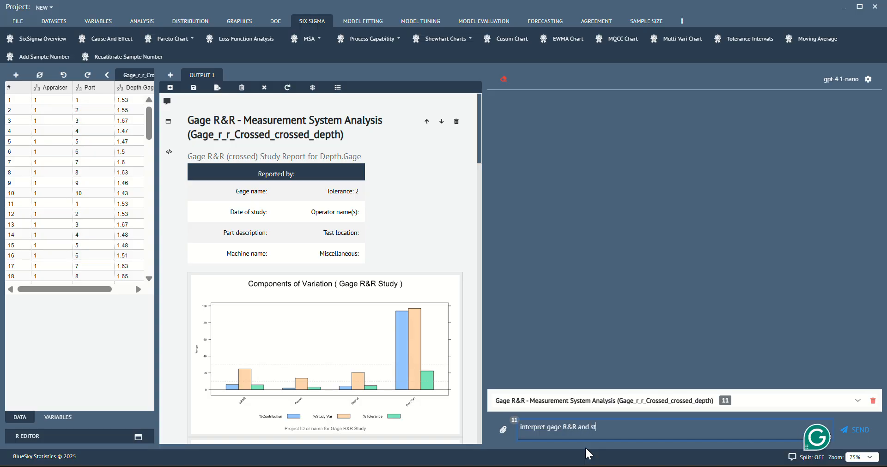
{"action": "type", "text": "udy var tables"}
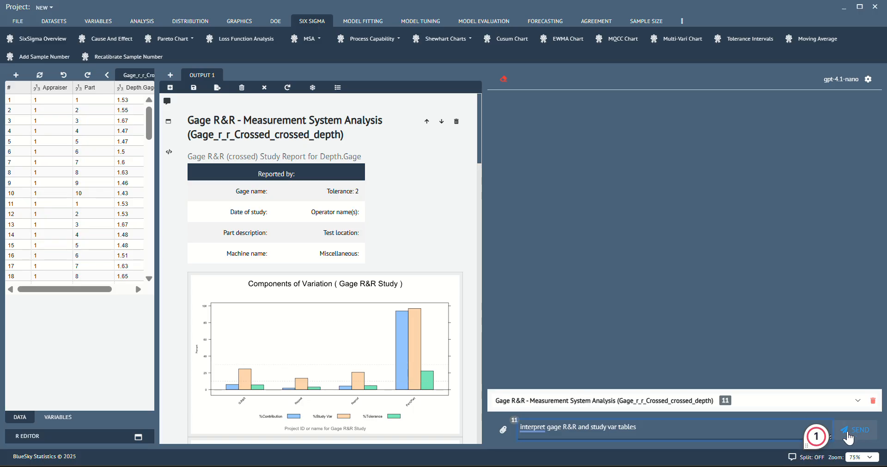
{"action": "key", "text": "Return"}
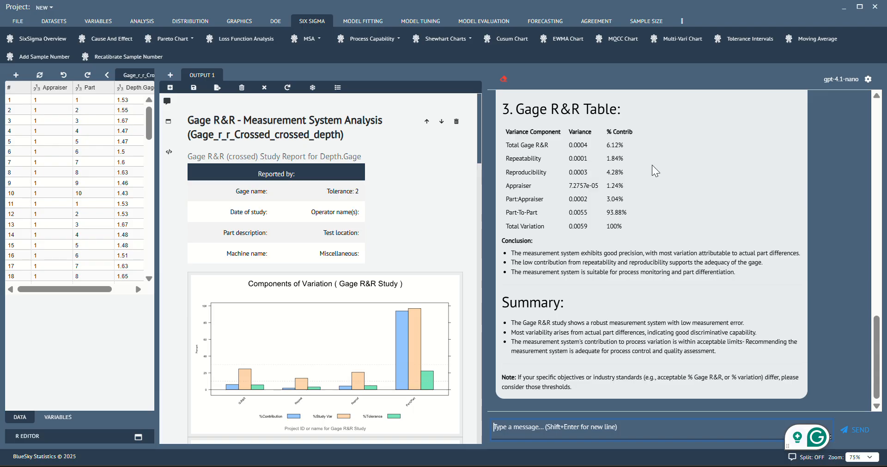
- Scroll through the AI's interpretation of the variance components, study variance and Gage R&R tables
{"action": "scroll", "coordinate": [637, 234], "scroll_direction": "up", "scroll_amount": 5}
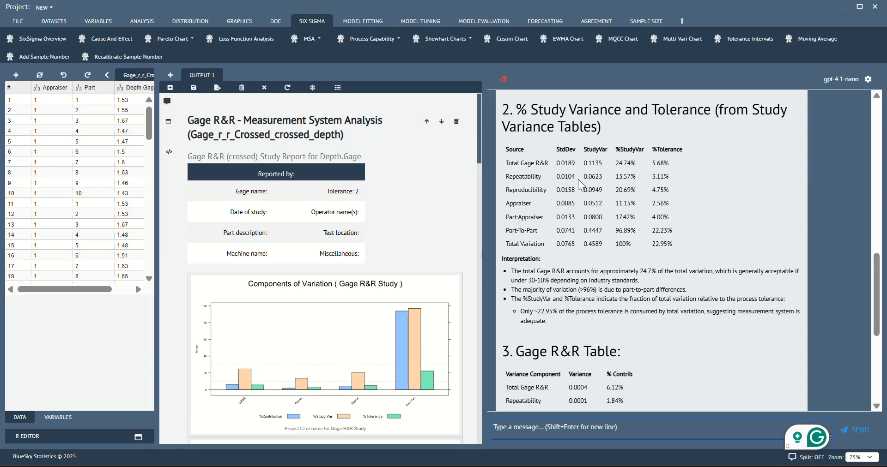
{"action": "scroll", "coordinate": [646, 228], "scroll_direction": "up", "scroll_amount": 4}
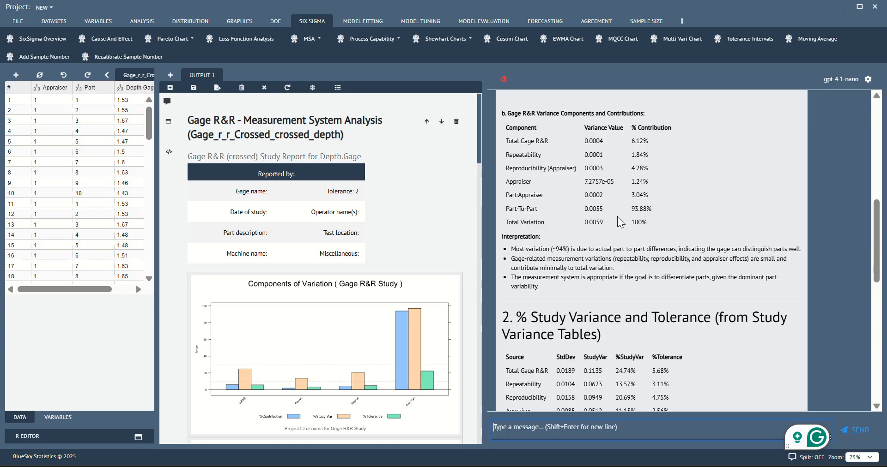
{"action": "scroll", "coordinate": [617, 216], "scroll_direction": "down", "scroll_amount": 10}
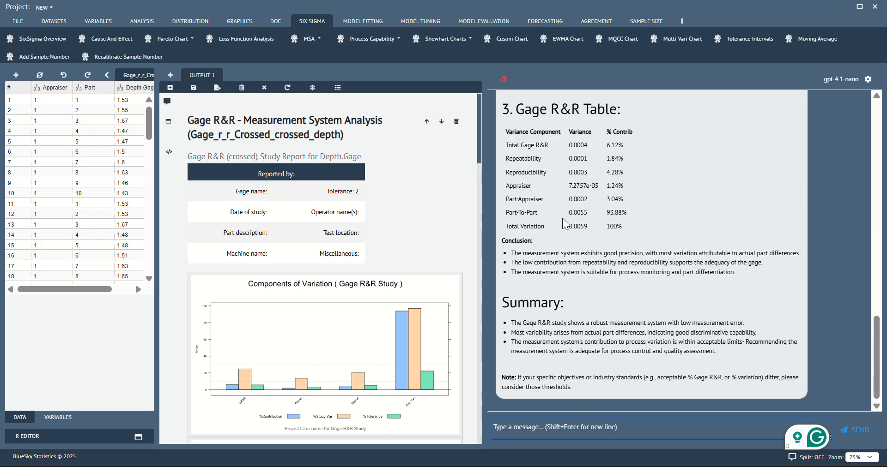
{"action": "scroll", "coordinate": [565, 213], "scroll_direction": "up", "scroll_amount": 1}
{"action": "scroll", "coordinate": [565, 212], "scroll_direction": "up", "scroll_amount": 1}
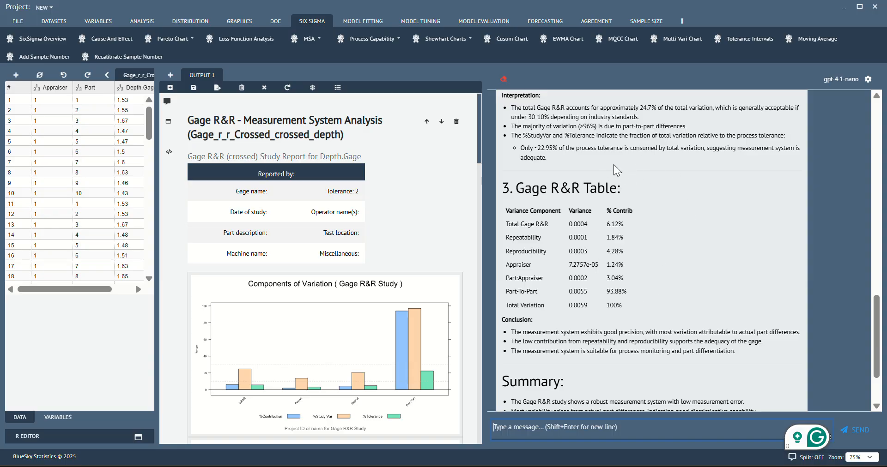
- Send the follow-up question "what should analyze next" to the AI chat
{"action": "left_click", "coordinate": [615, 426]}
{"action": "type", "text": "what shoul"}
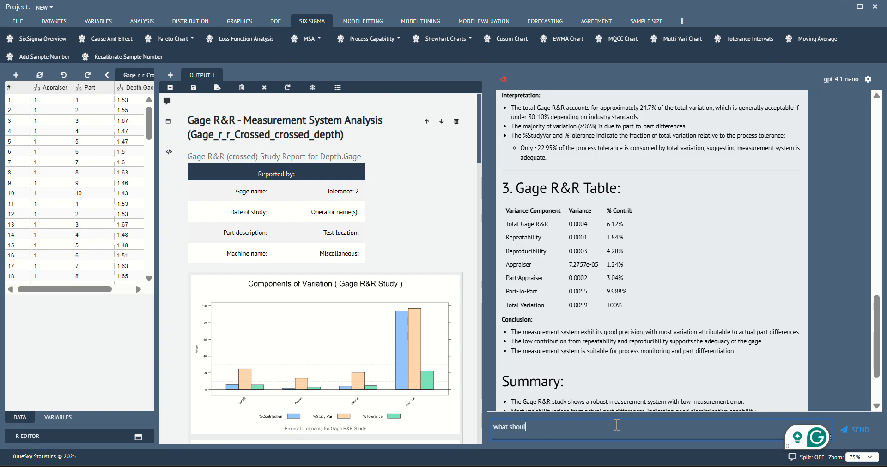
{"action": "type", "text": "d analyze n"}
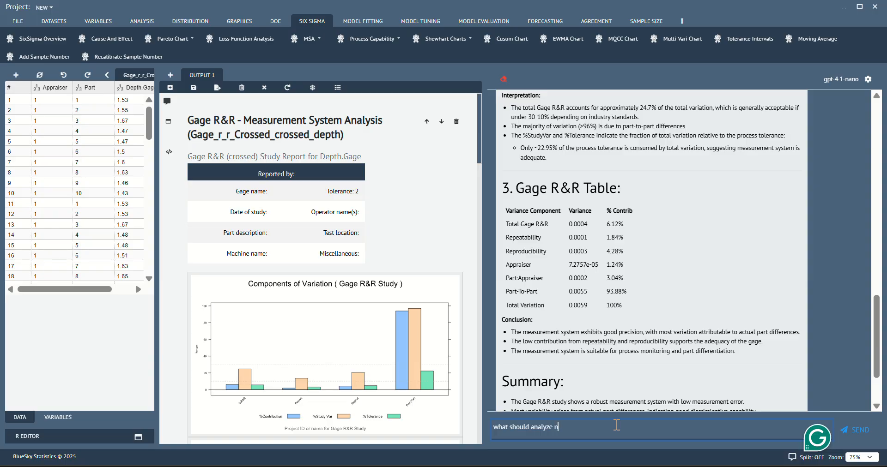
{"action": "type", "text": "ext"}
{"action": "key", "text": "Return"}
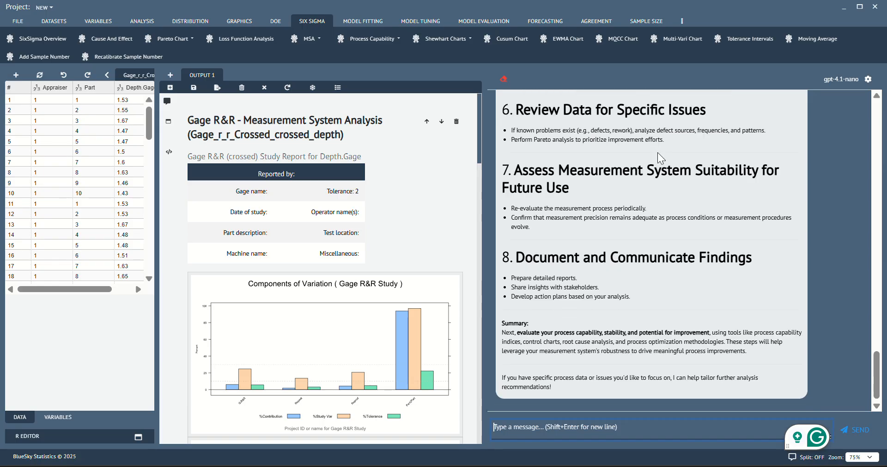
- Scroll back through the AI's recommendations for next analyses and the earlier reply
{"action": "scroll", "coordinate": [658, 153], "scroll_direction": "up", "scroll_amount": 15}
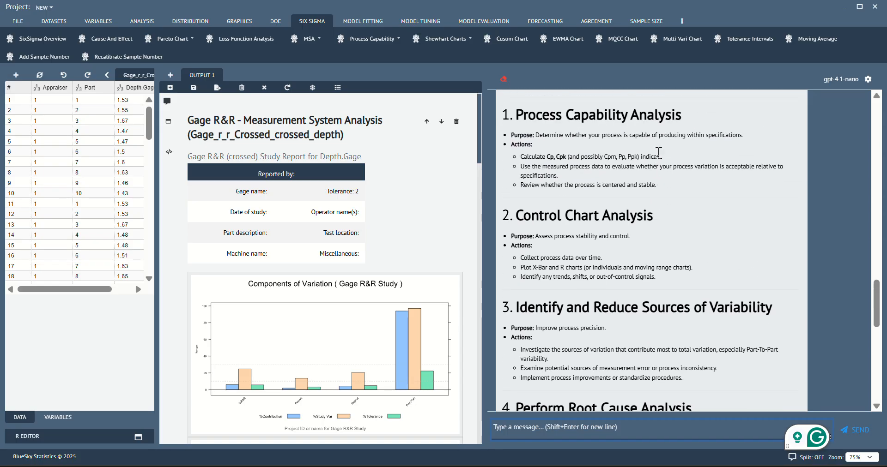
{"action": "mouse_move", "coordinate": [575, 196]}
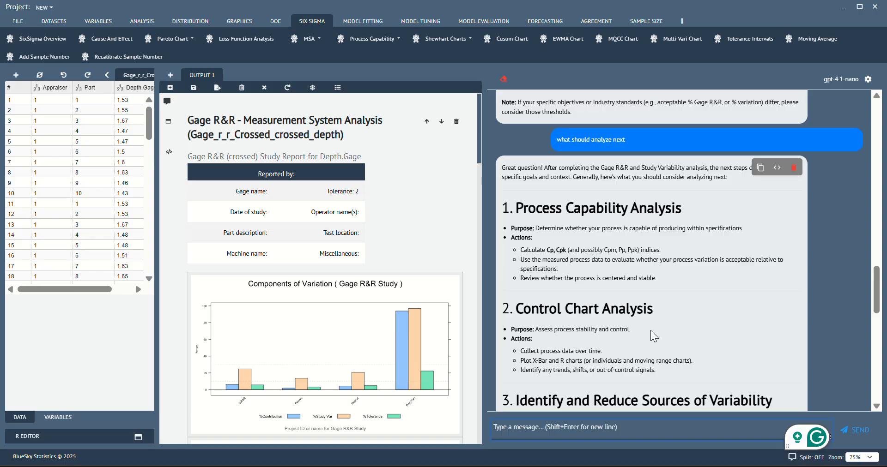
{"action": "scroll", "coordinate": [605, 251], "scroll_direction": "up", "scroll_amount": 4}
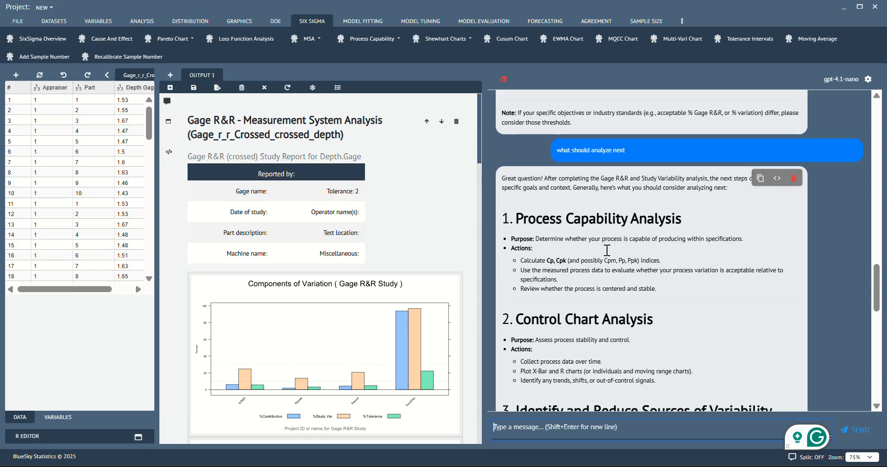
{"action": "scroll", "coordinate": [605, 250], "scroll_direction": "up", "scroll_amount": 3}
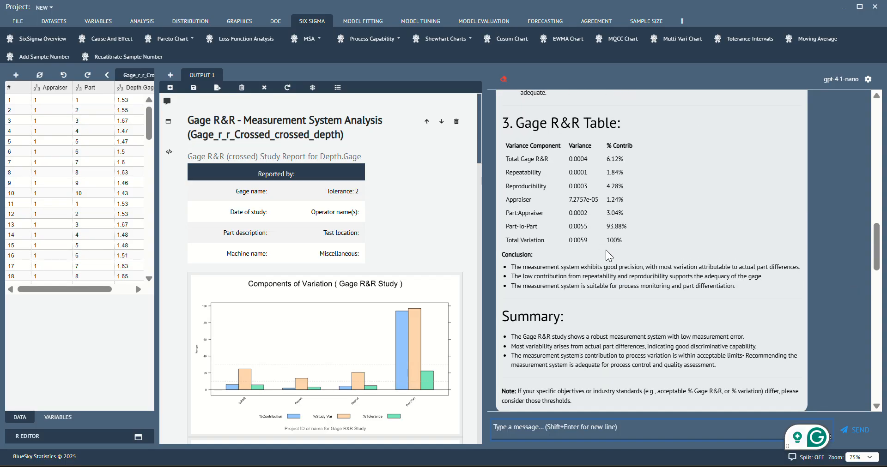